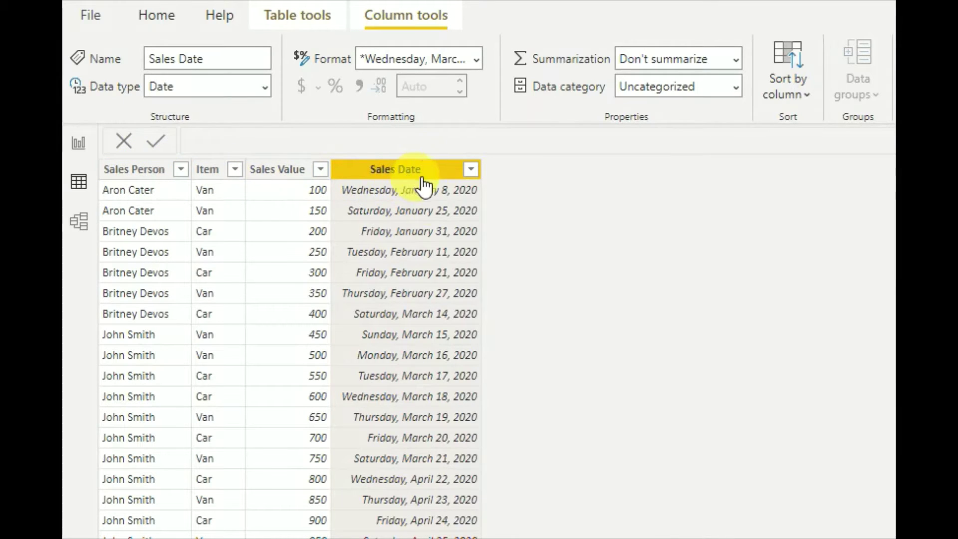
scroll(443, 218, "down", 5)
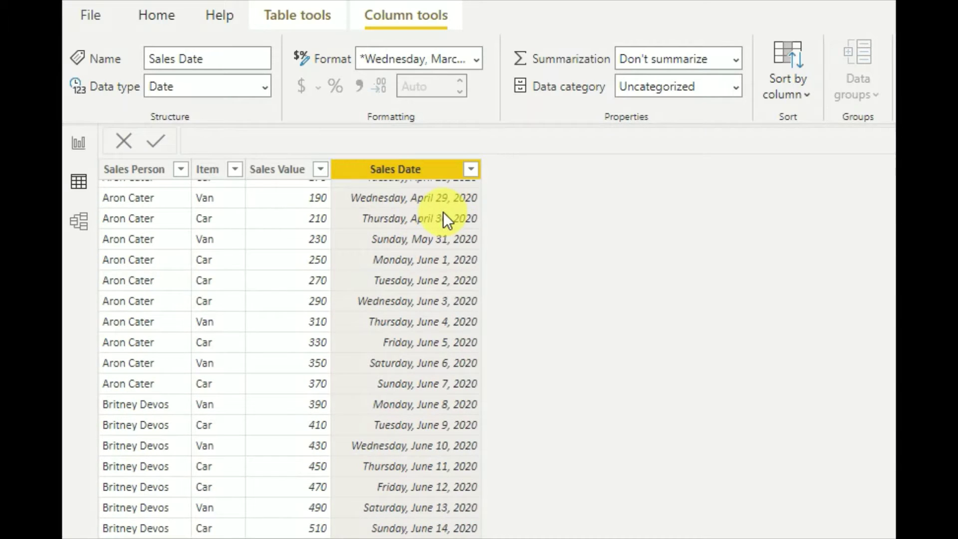
scroll(445, 212, "up", 5)
scroll(467, 200, "down", 2)
scroll(450, 248, "down", 5)
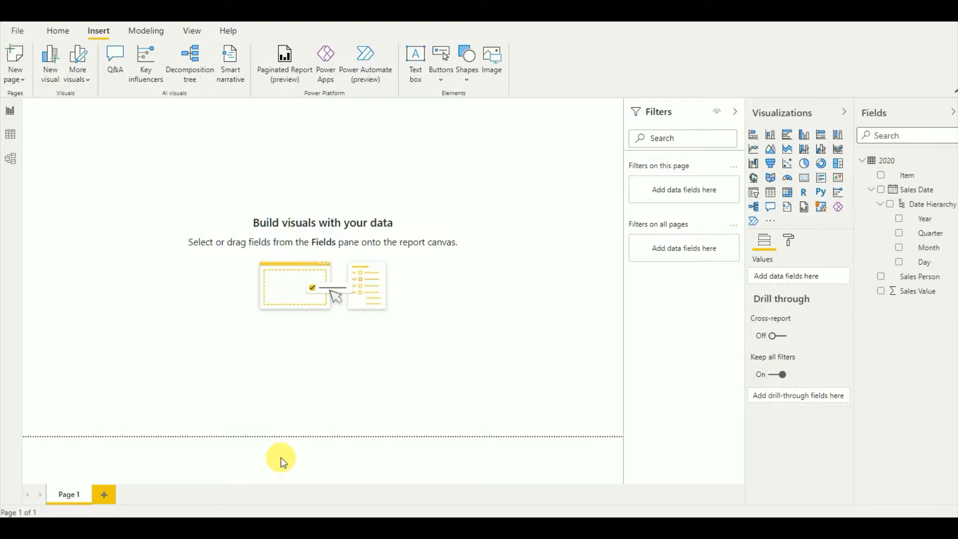
Add a blank stacked column chart, enlarge it and move it toward the canvas centre.
left_click(772, 139)
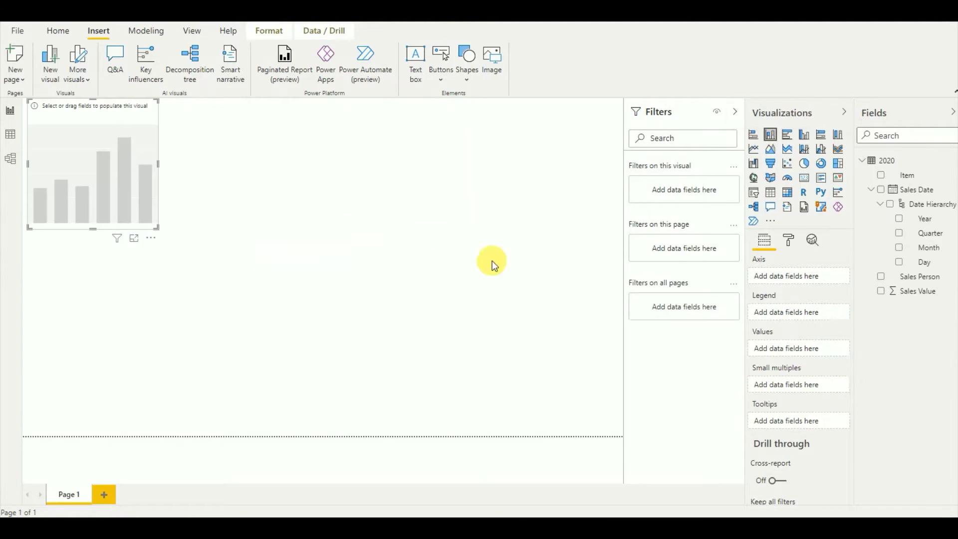
left_click_drag(159, 230, 499, 370)
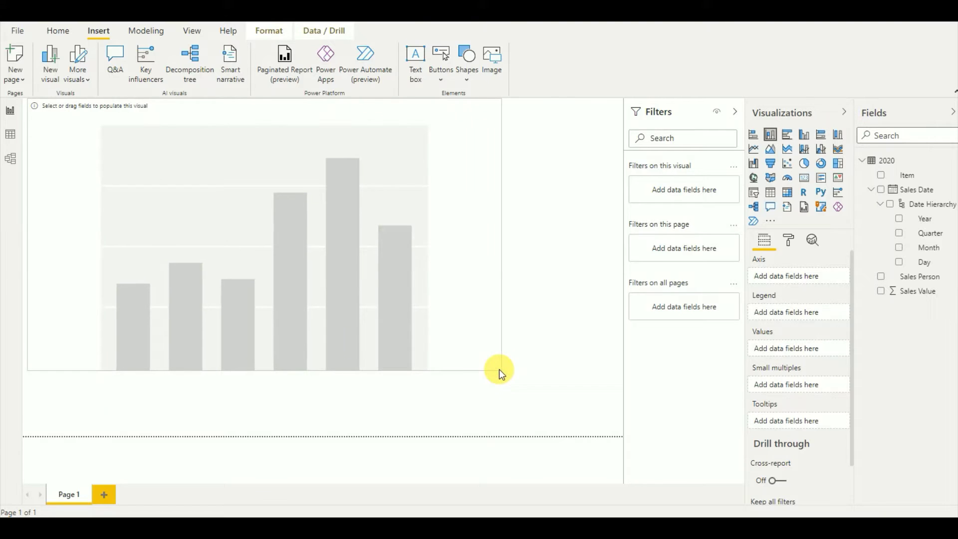
left_click_drag(407, 134, 449, 162)
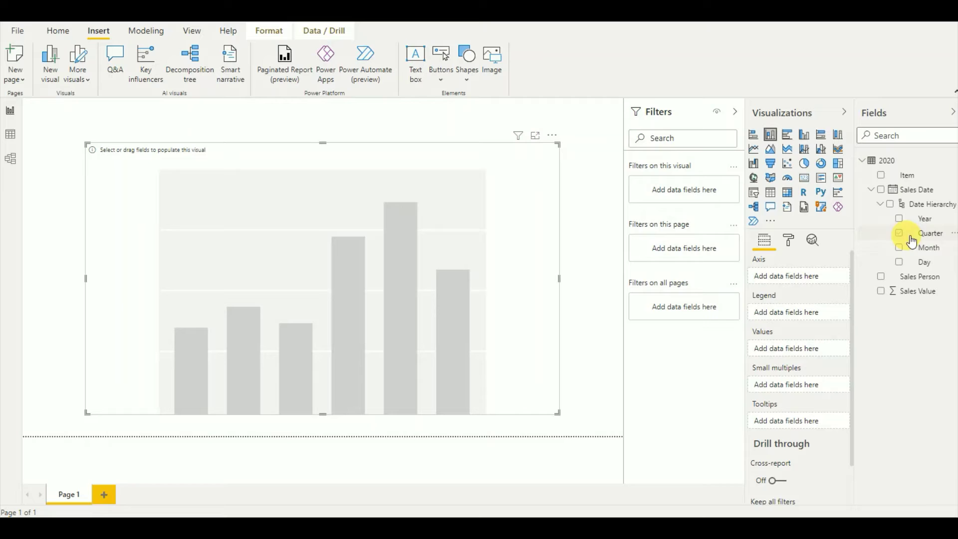
Put Month on the chart's axis and Sales Value in its values.
left_click_drag(929, 247, 802, 274)
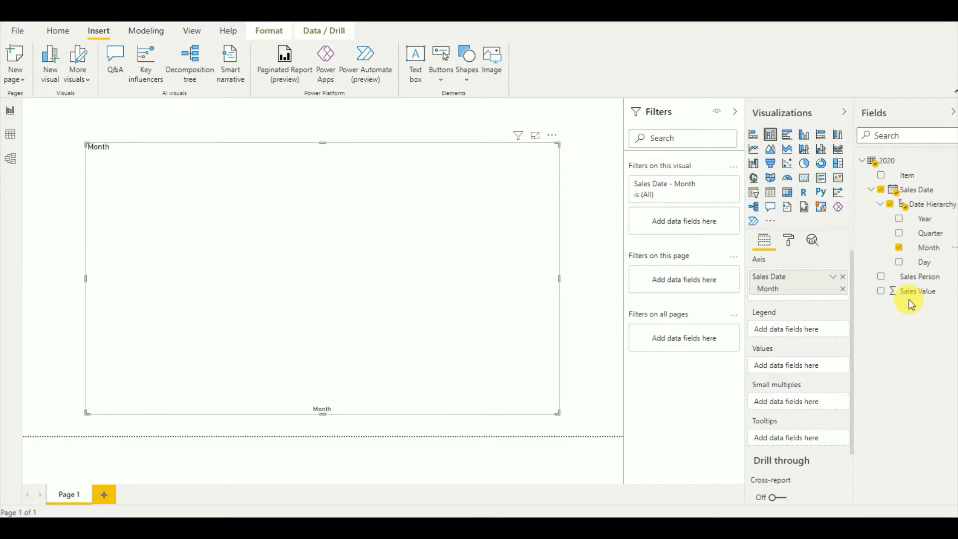
left_click_drag(914, 300, 799, 369)
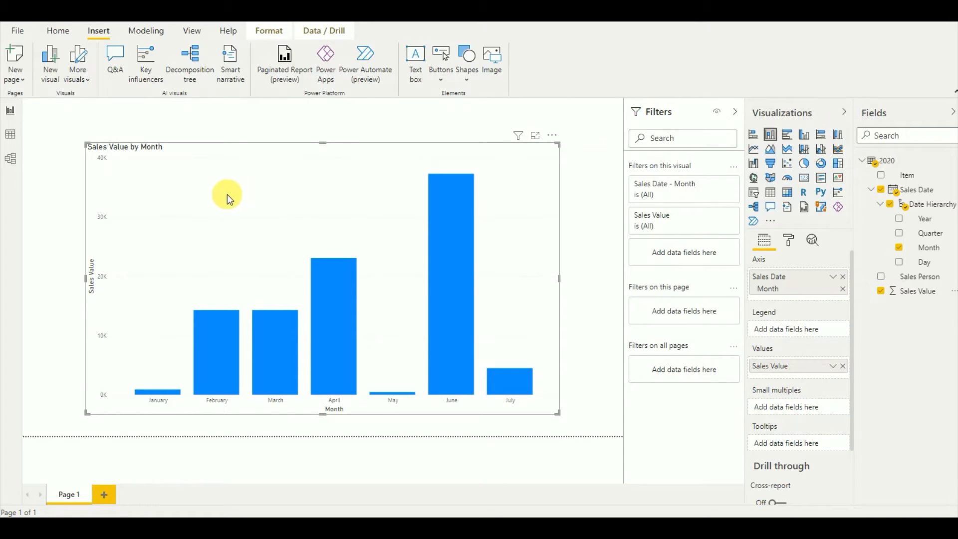
Raise the chart's X-axis month label text size to 20 pt.
left_click(789, 240)
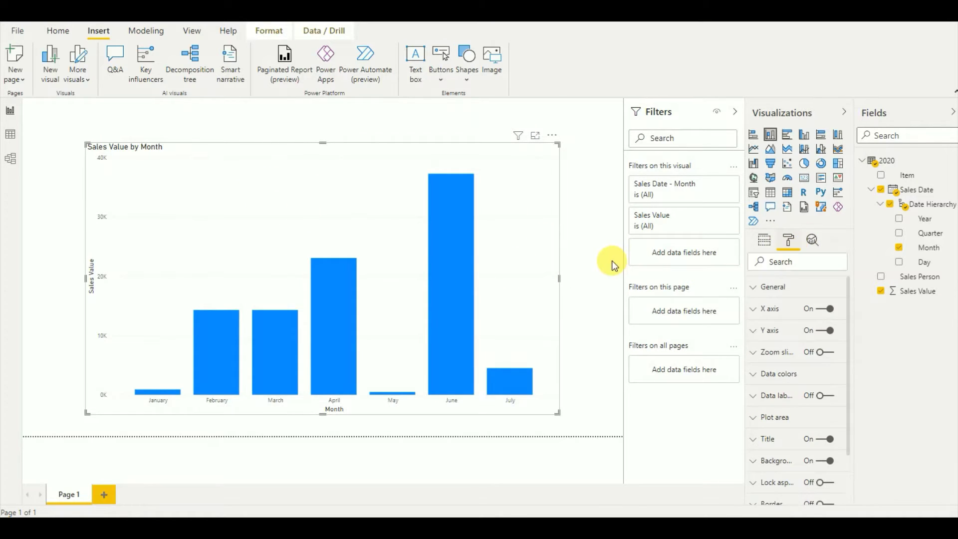
left_click(769, 309)
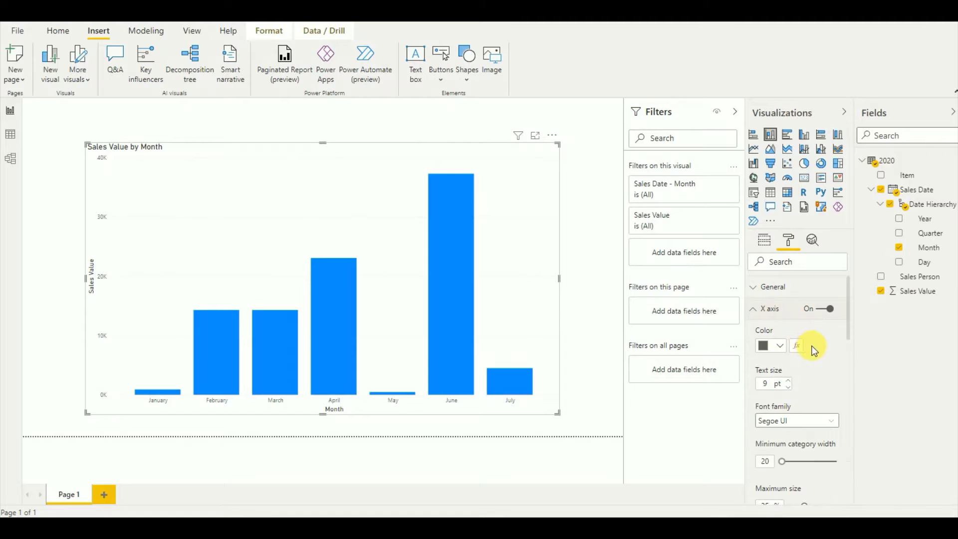
left_click(790, 380)
left_click(790, 380)
left_click(790, 379)
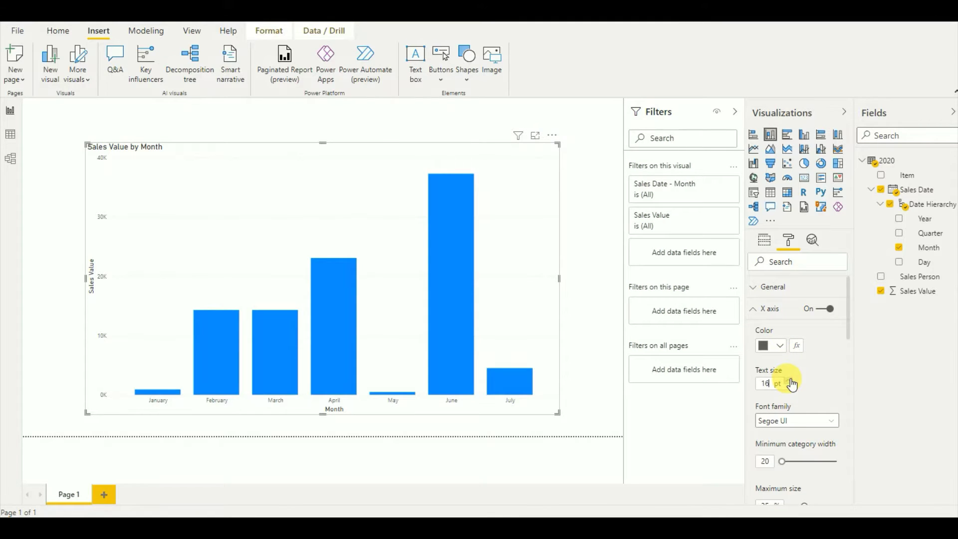
left_click(790, 380)
left_click(791, 379)
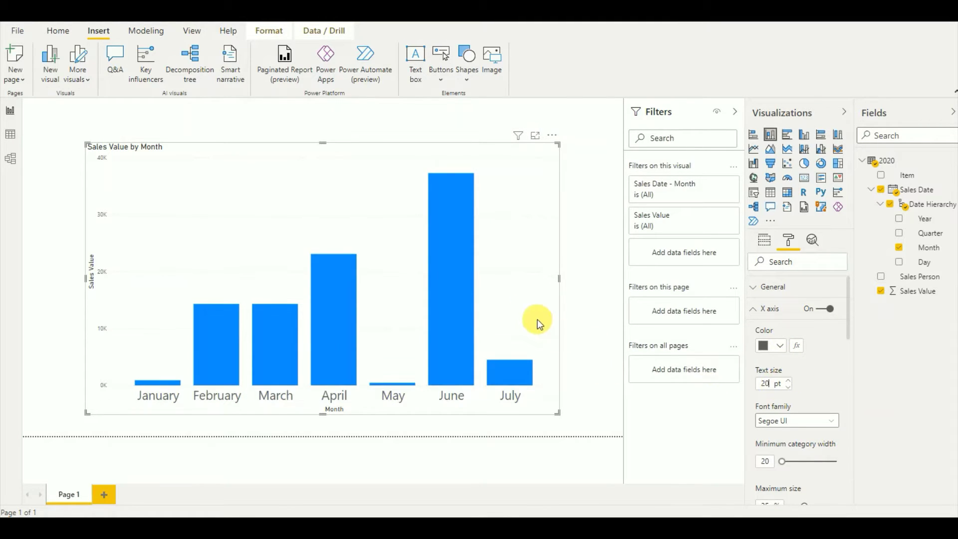
left_click(457, 279)
scroll(821, 360, "down", 5)
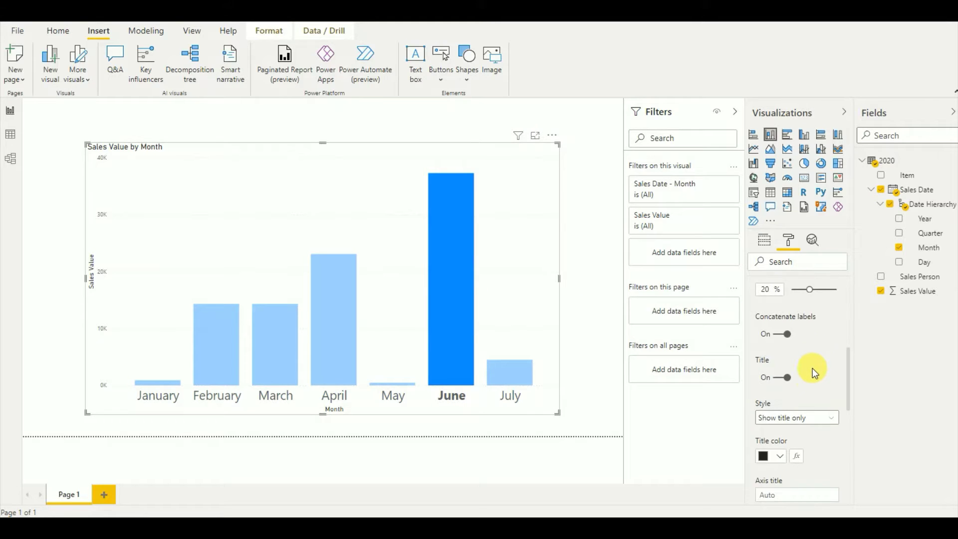
scroll(805, 373, "up", 5)
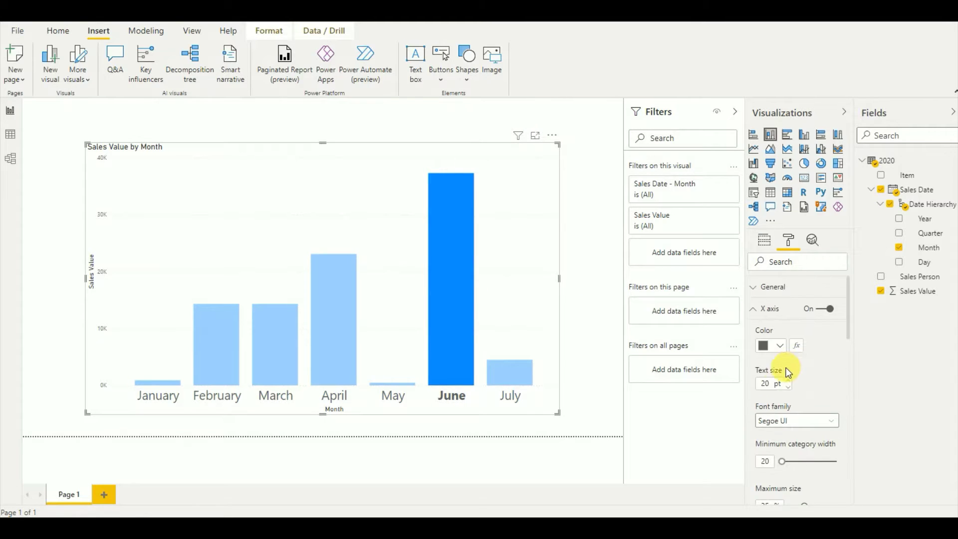
Turn on data labels for the bars and enlarge their text size.
left_click(763, 308)
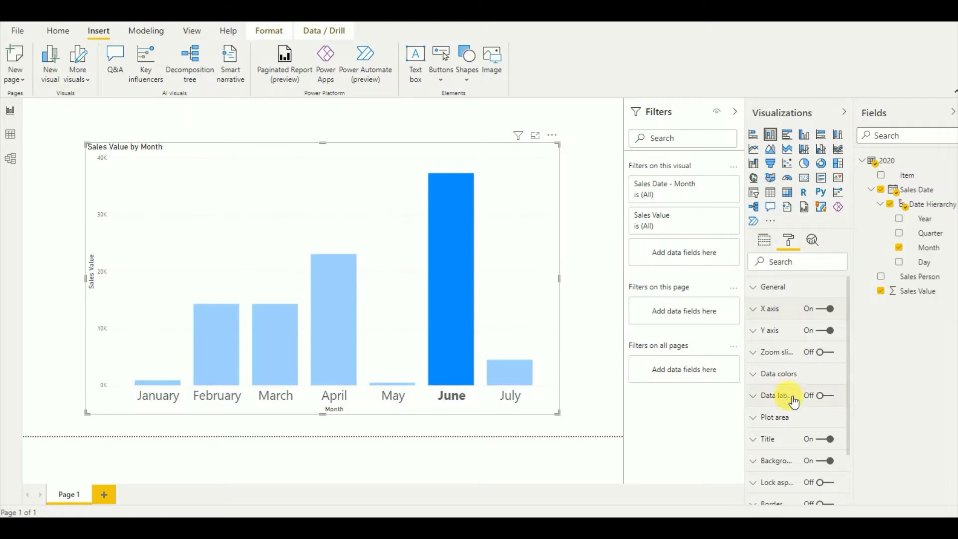
left_click(823, 396)
left_click(784, 404)
scroll(783, 403, "down", 3)
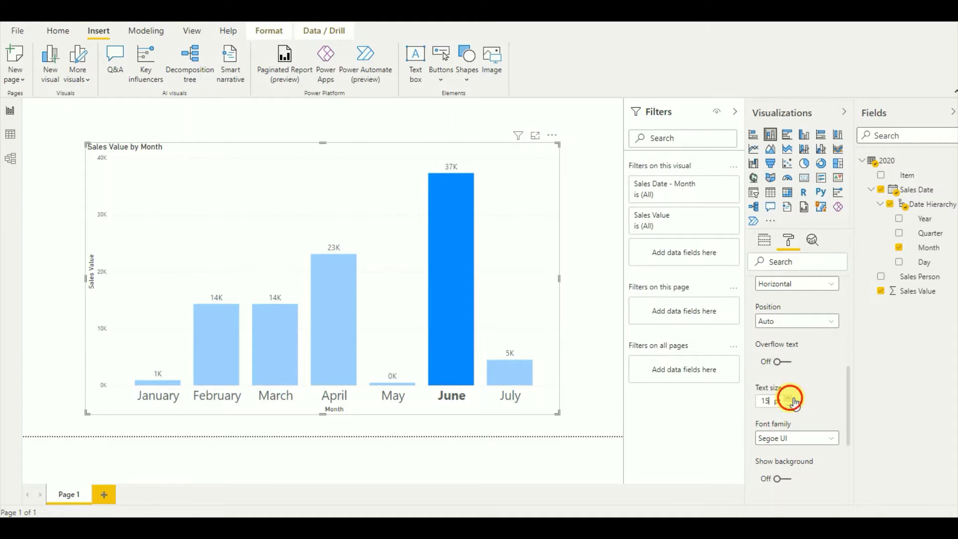
left_click(594, 266)
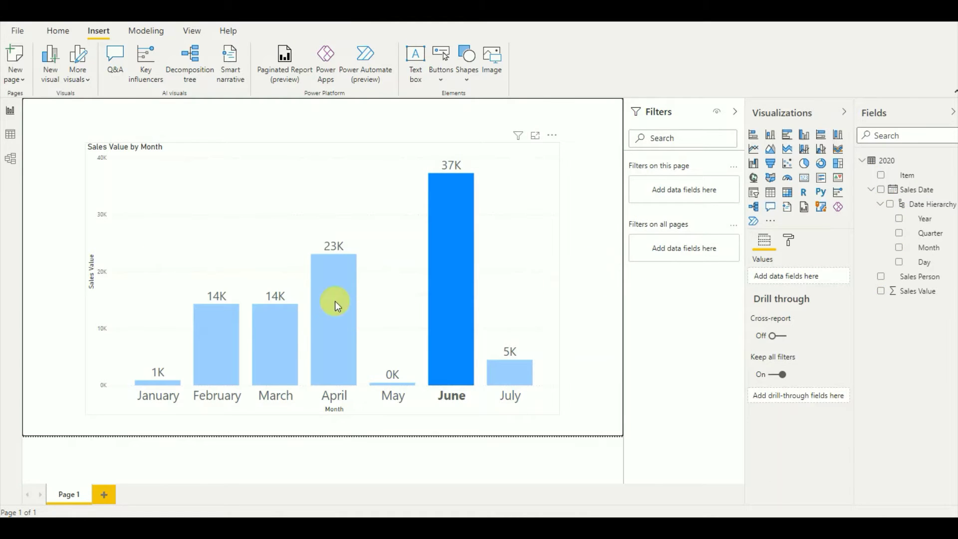
Clear the June highlight and narrow the chart by pulling its left edge inward.
left_click(88, 148)
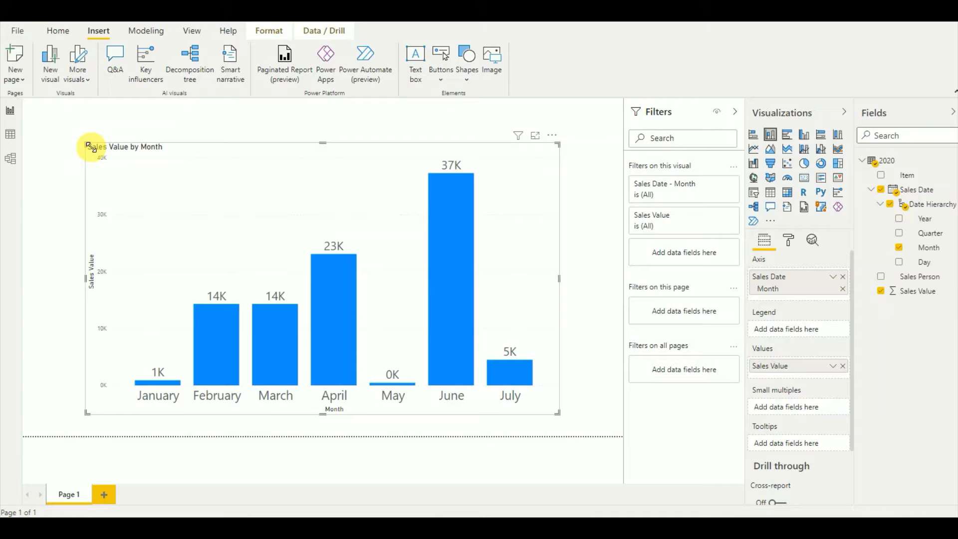
left_click_drag(88, 147, 142, 136)
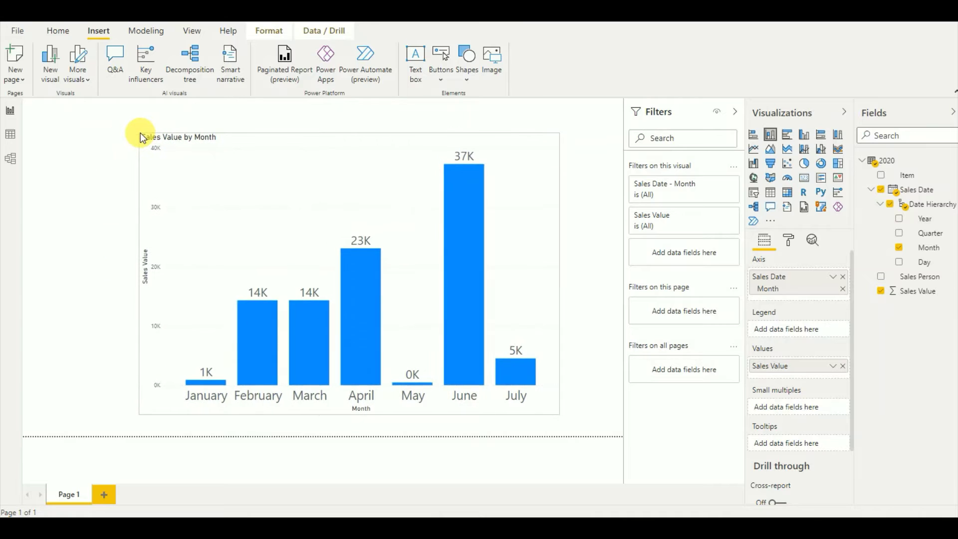
left_click(593, 330)
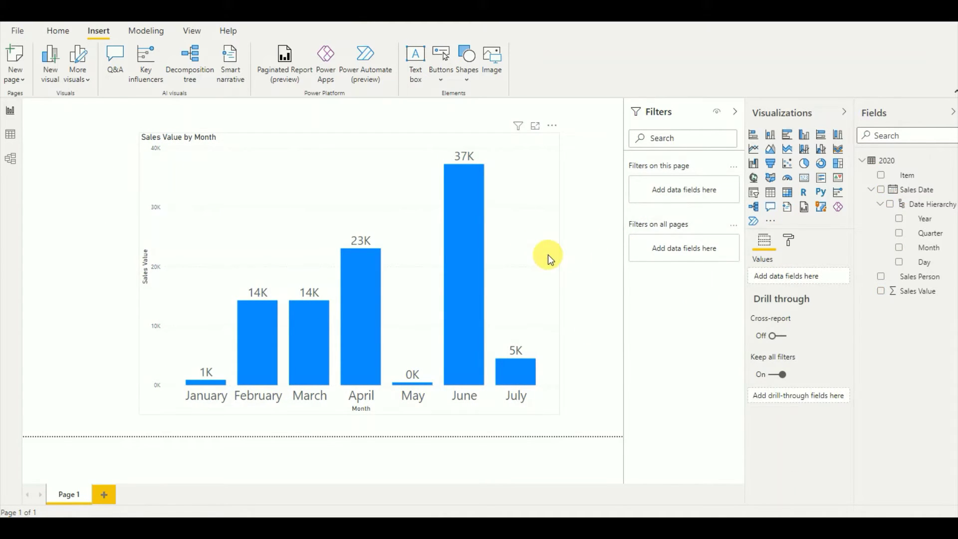
Add a Year slicer from Date Hierarchy and shrink it to a small box at left.
left_click(548, 259)
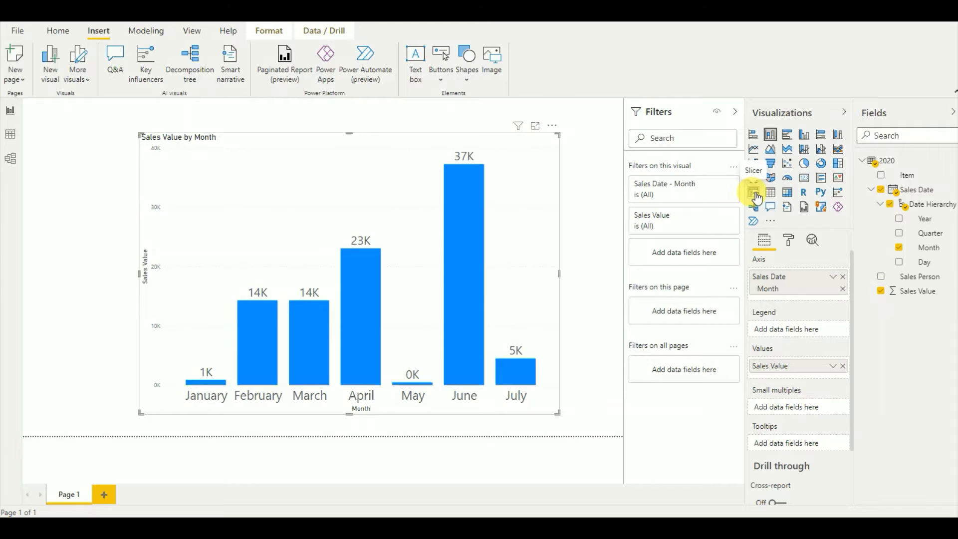
mouse_move(925, 218)
left_mouse_down()
mouse_move(94, 196)
mouse_move(121, 230)
left_mouse_up()
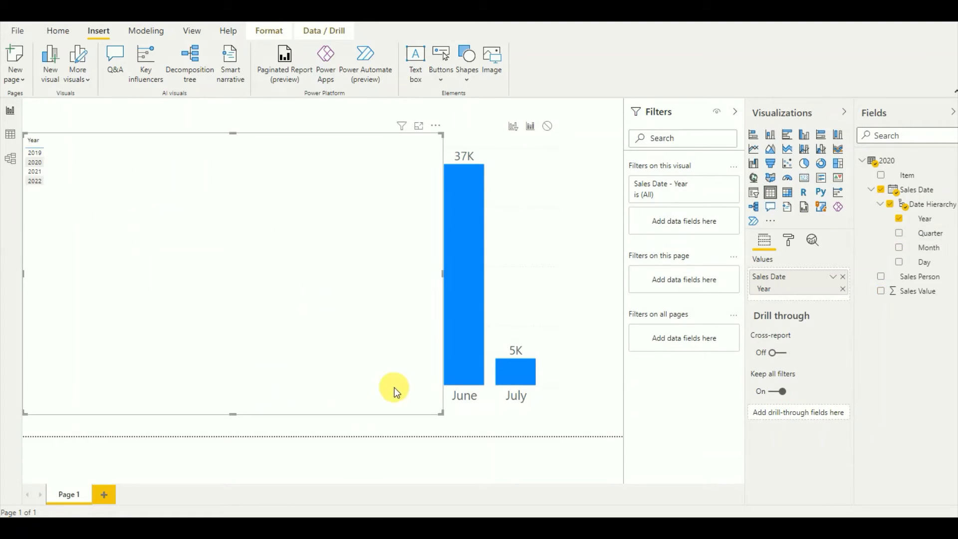
left_click_drag(447, 410, 95, 305)
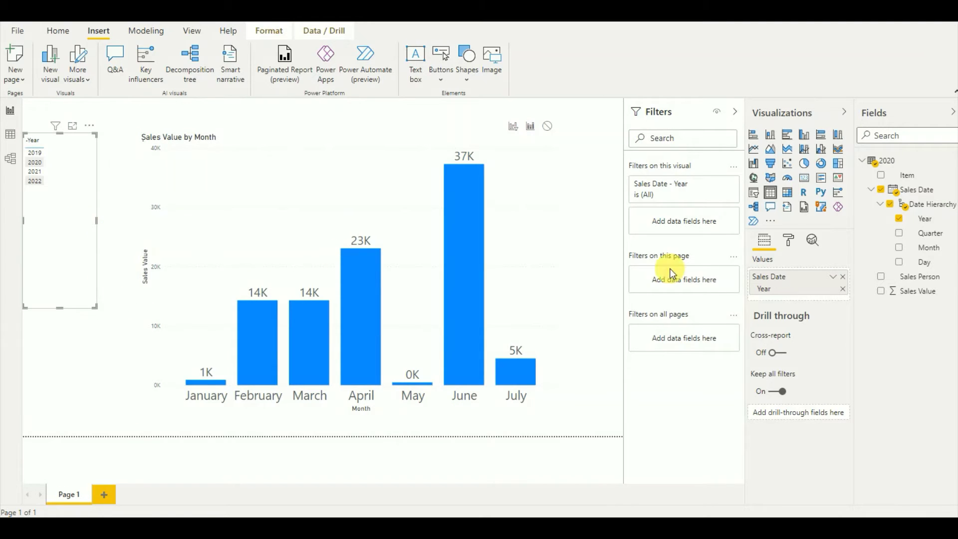
Set the Year slicer's value text to 20 pt and shrink the slicer to fit.
left_click(788, 240)
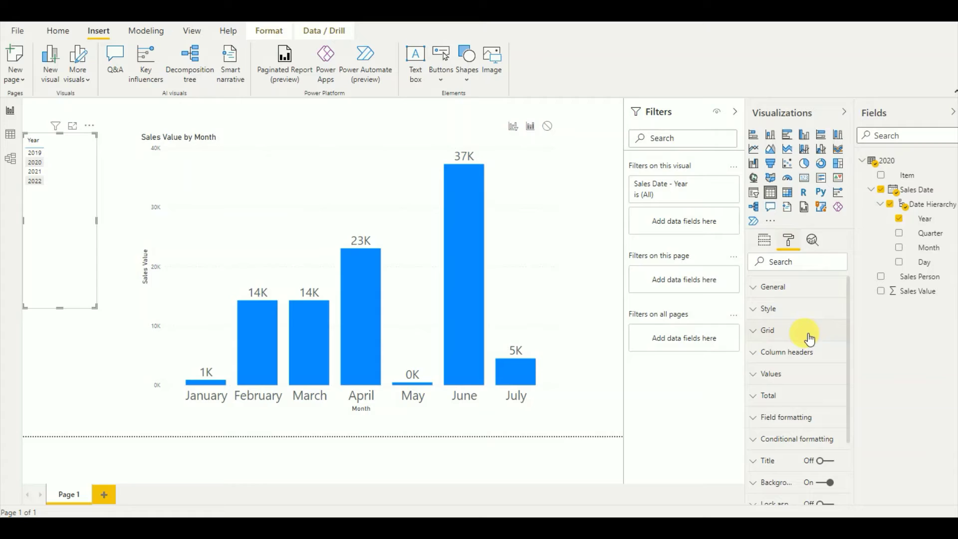
left_click(772, 373)
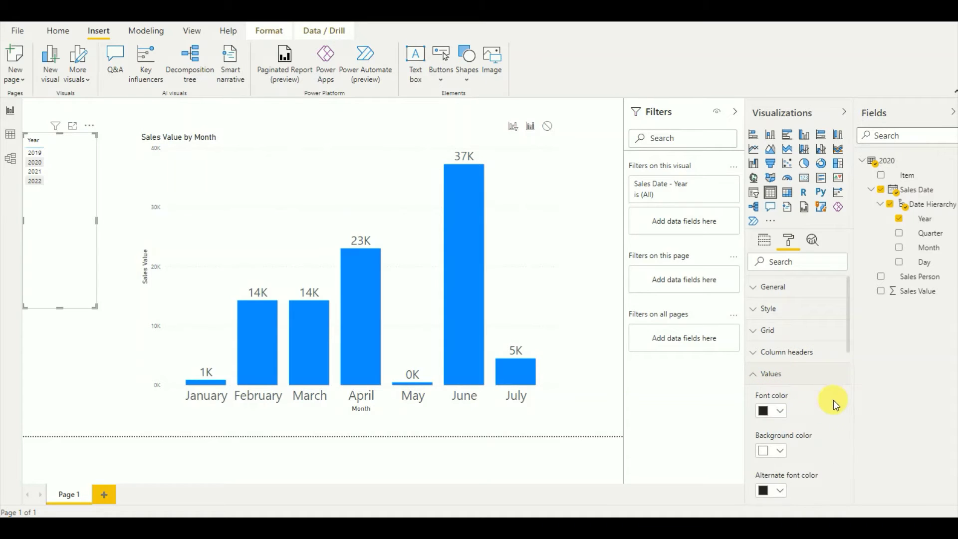
left_click_drag(852, 345, 850, 455)
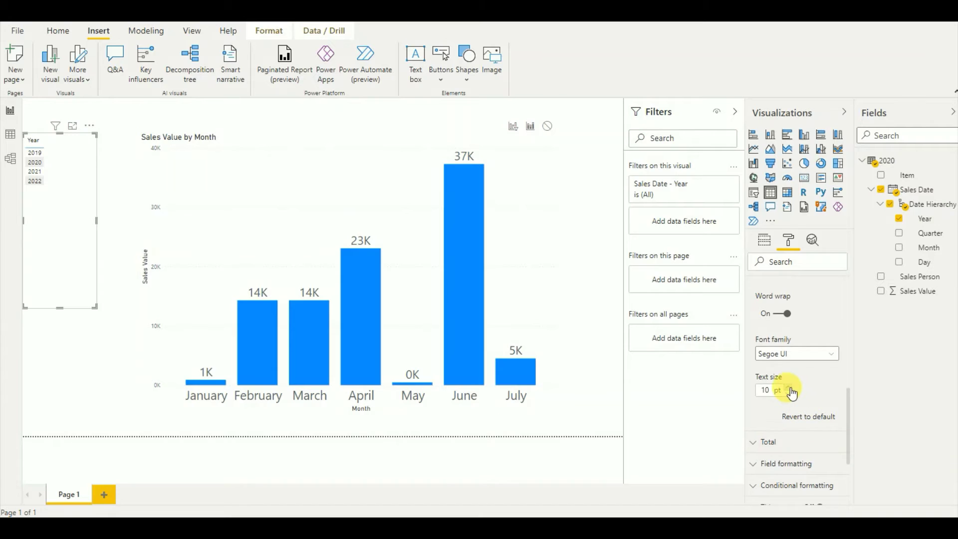
left_click(789, 387)
left_click(788, 388)
left_click(789, 386)
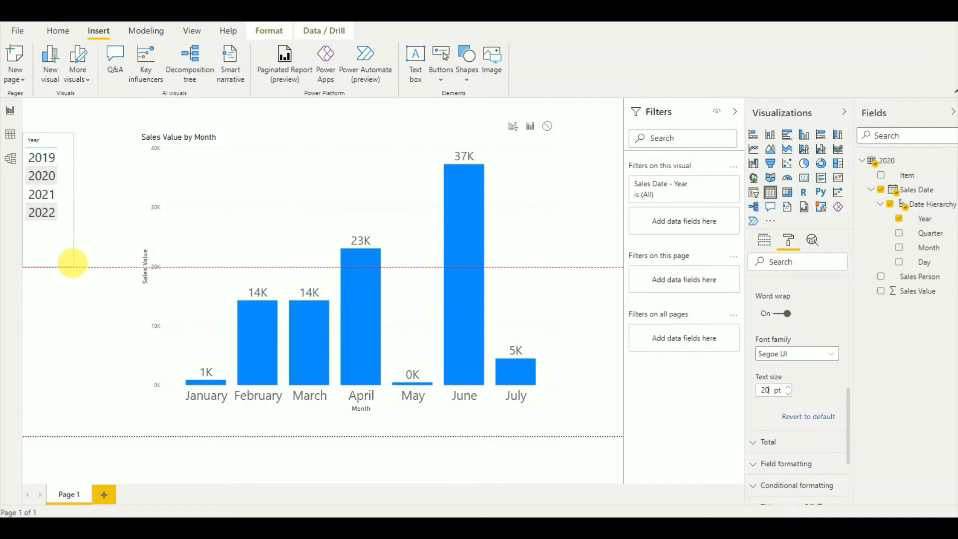
left_click_drag(100, 312, 75, 267)
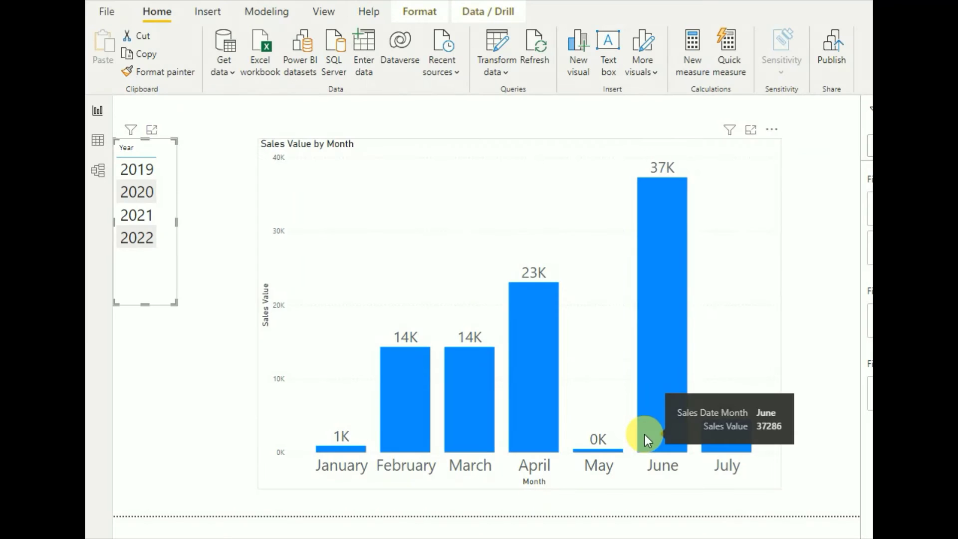
left_click(141, 192)
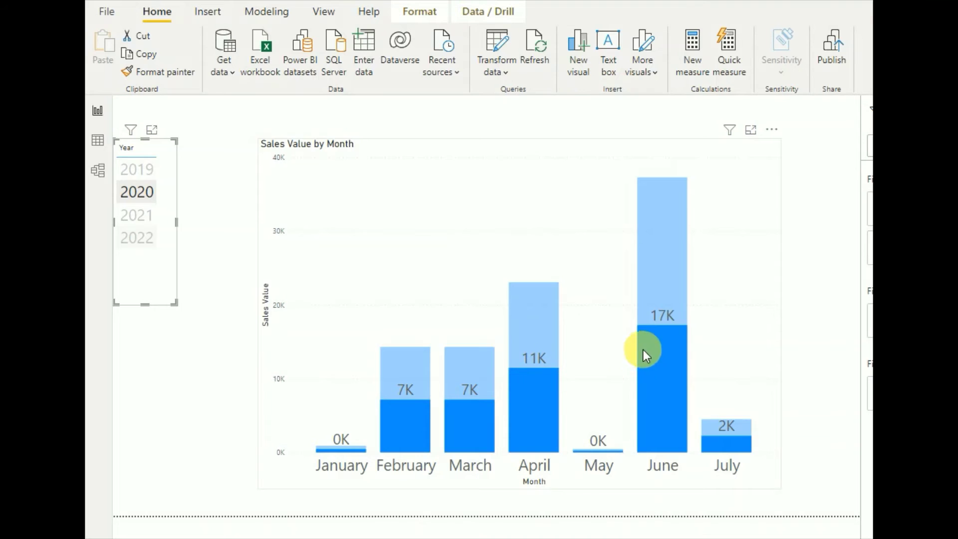
left_click(144, 223)
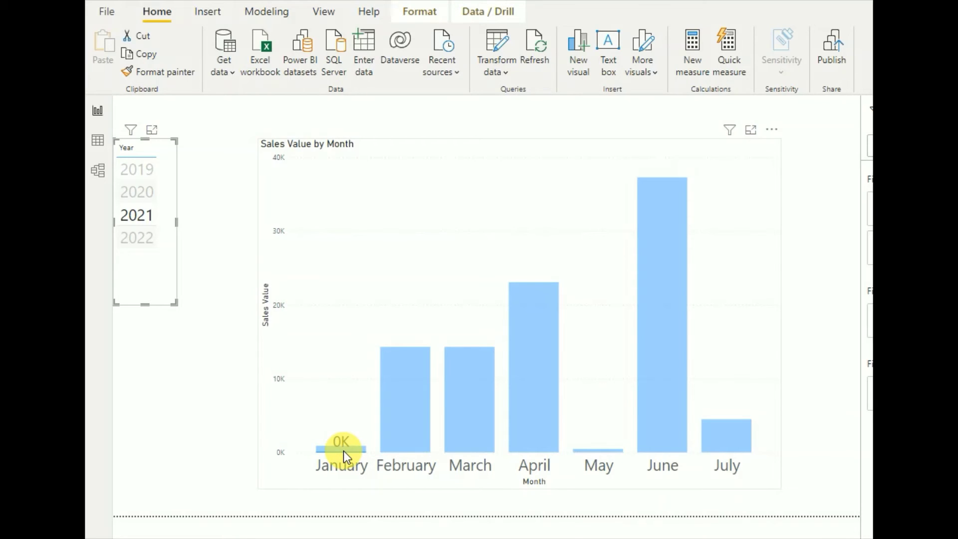
left_click(144, 239)
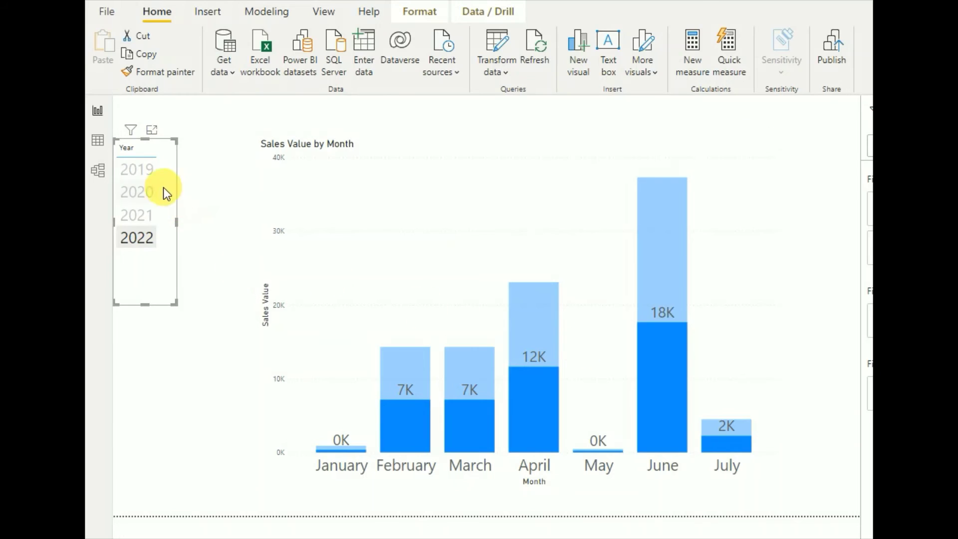
left_click(148, 176)
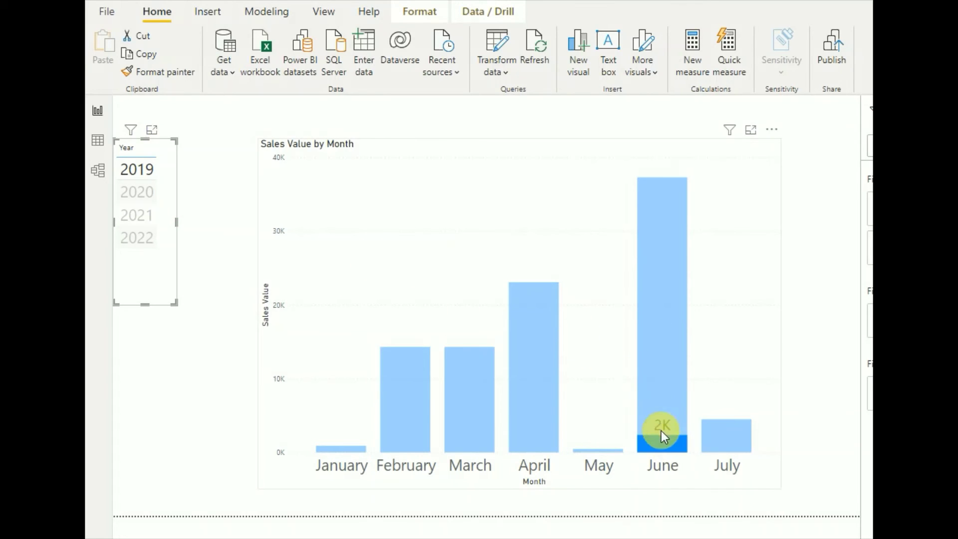
left_click(141, 194)
mouse_move(365, 168)
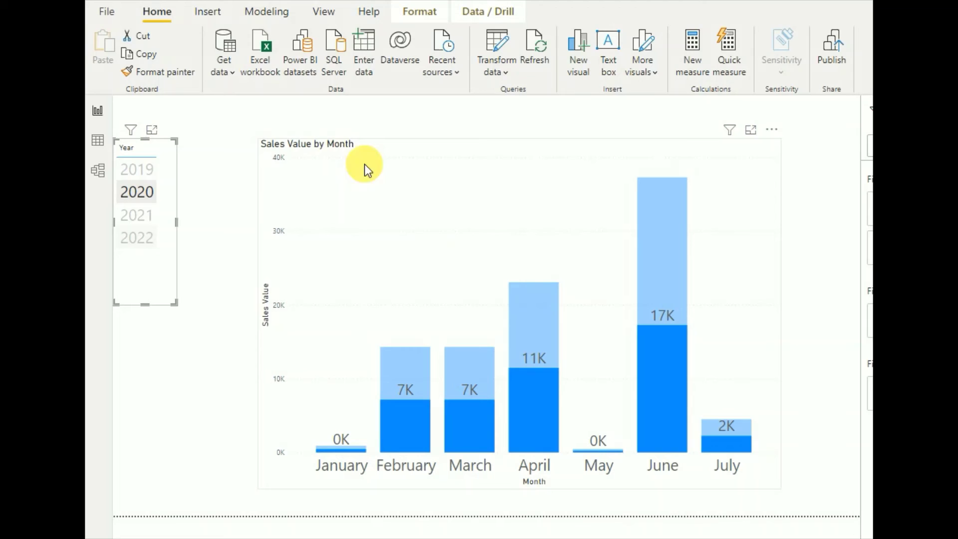
left_click(433, 184)
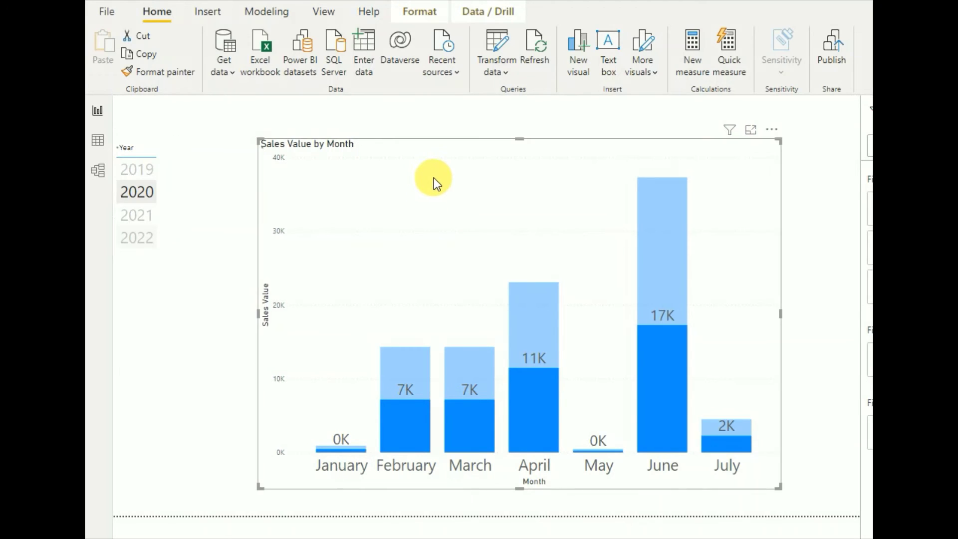
Turn on Edit interactions from the Format tab and pick 2020 in the Year slicer.
left_click(419, 16)
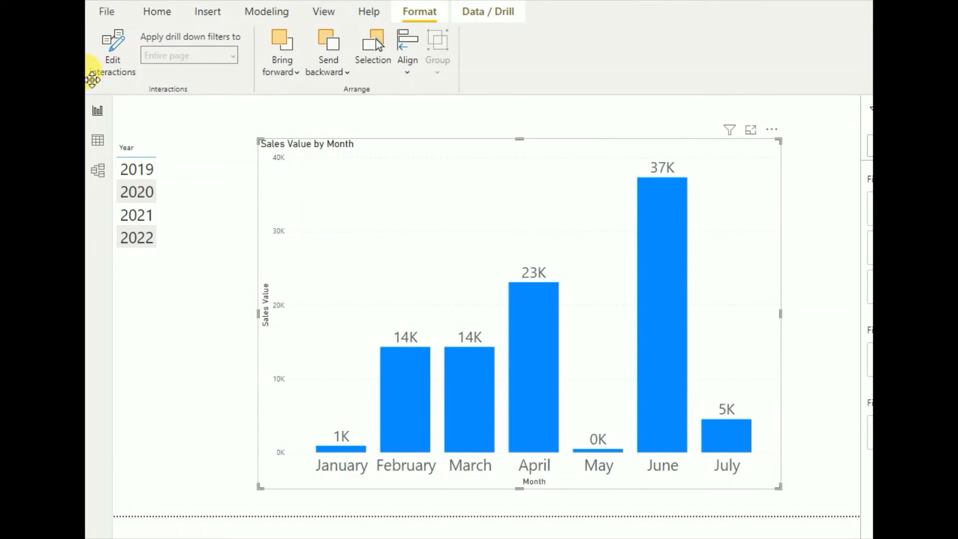
left_click(108, 69)
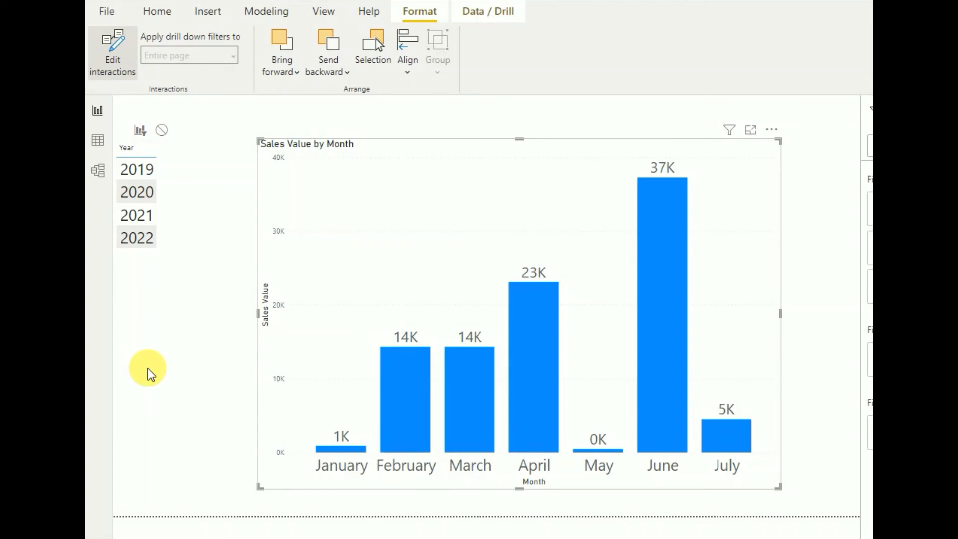
left_click(146, 195)
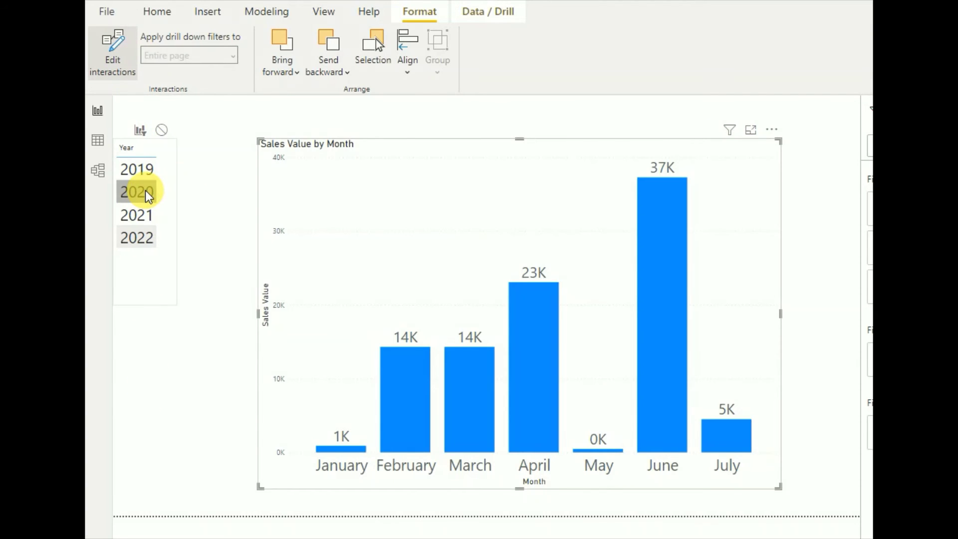
left_click(147, 194)
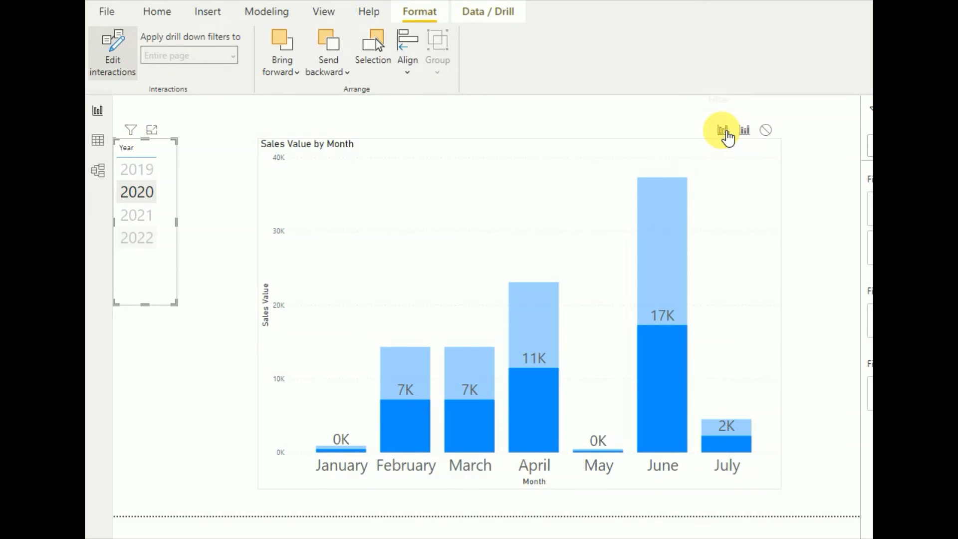
Set the slicer to filter the chart and check each year from 2019 to 2022.
left_click(723, 132)
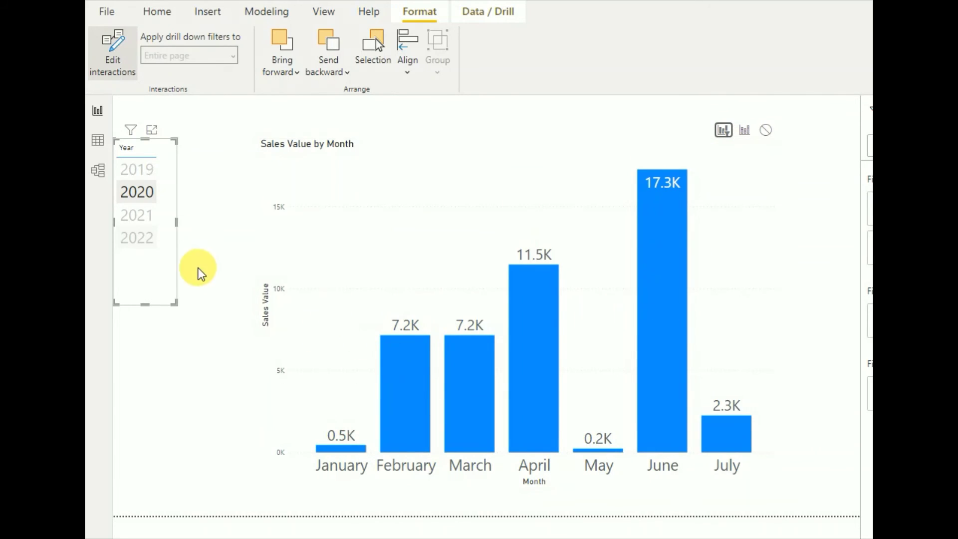
left_click(140, 171)
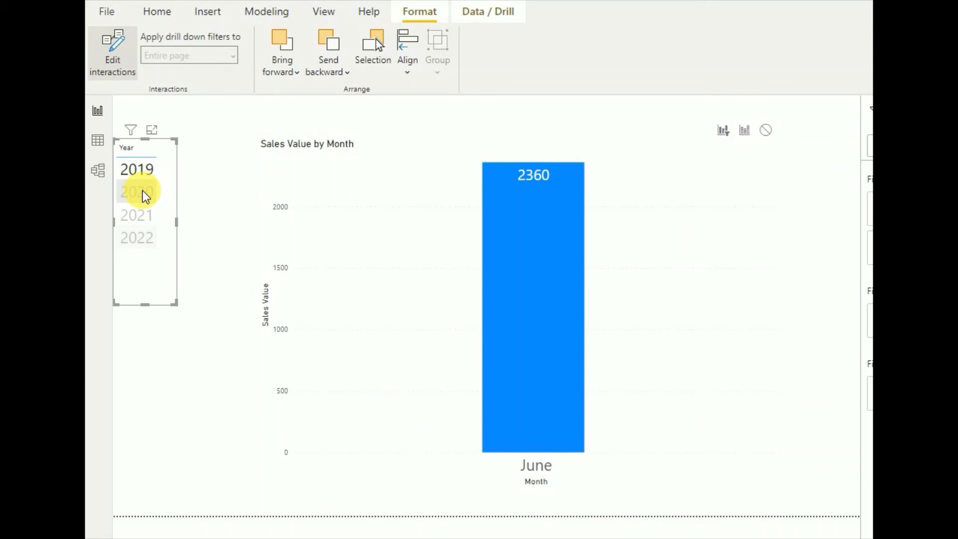
left_click(144, 196)
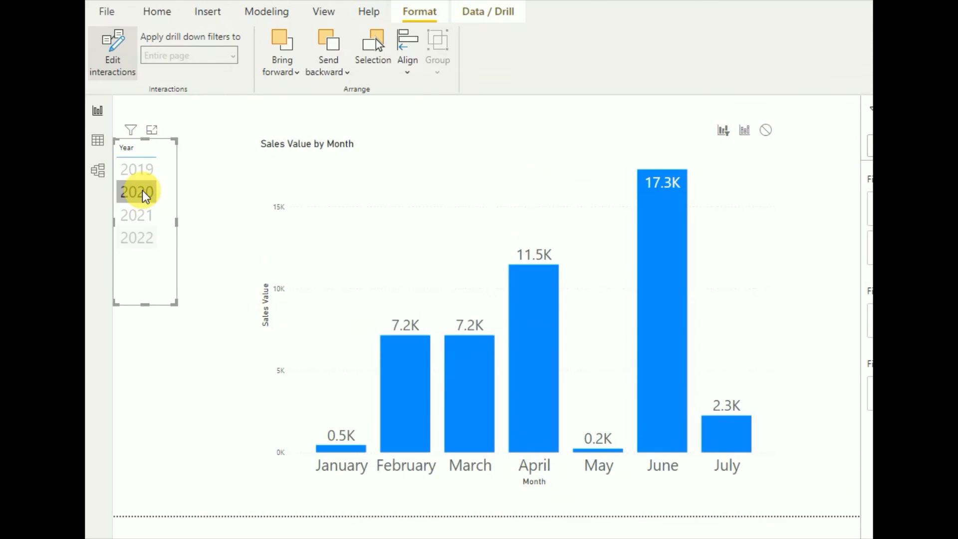
left_click(145, 217)
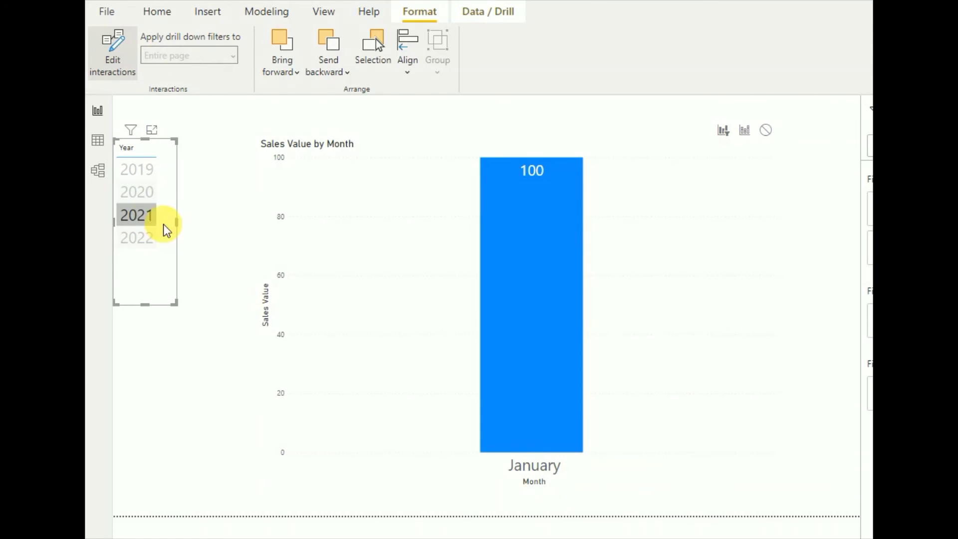
left_click(136, 239)
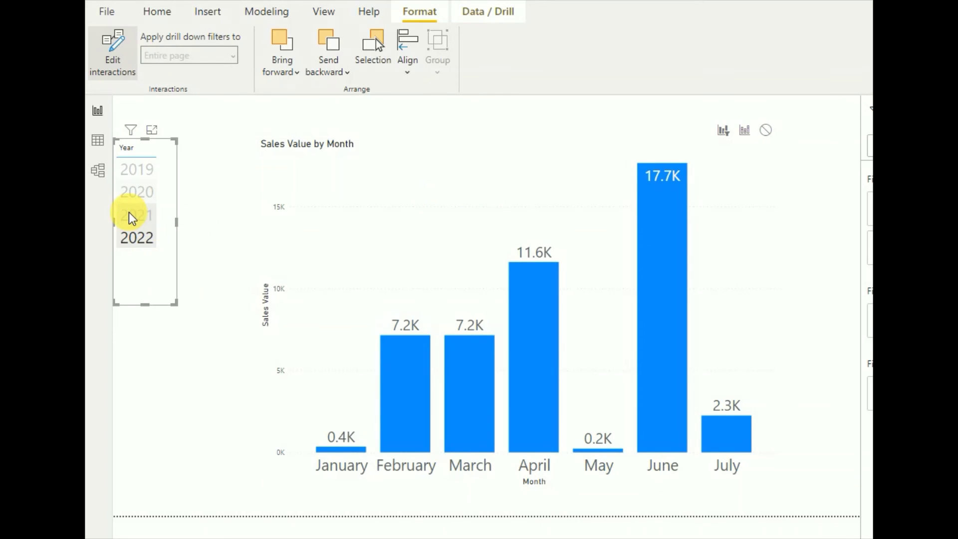
left_click(136, 216)
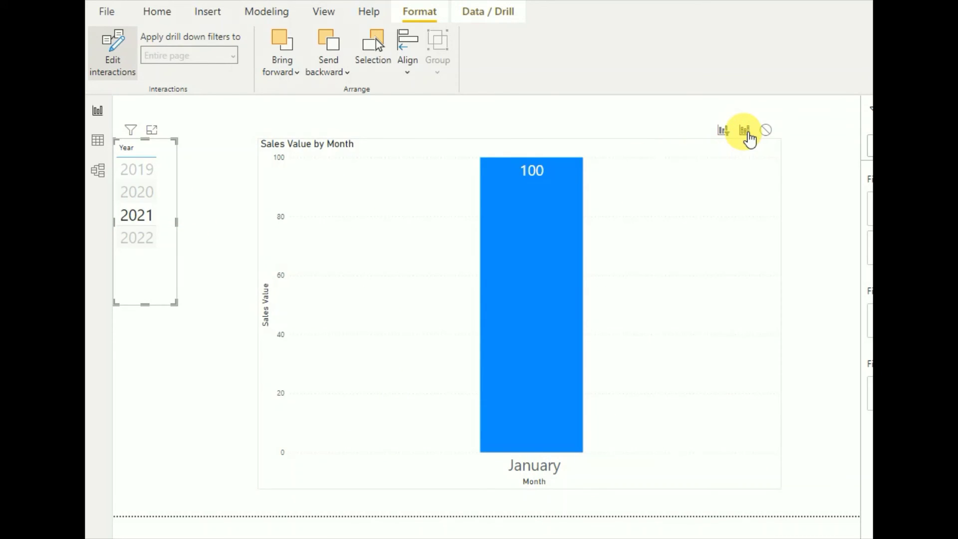
Switch the chart back to Highlight and compare it with 2020 and 2019 picked.
left_click(744, 132)
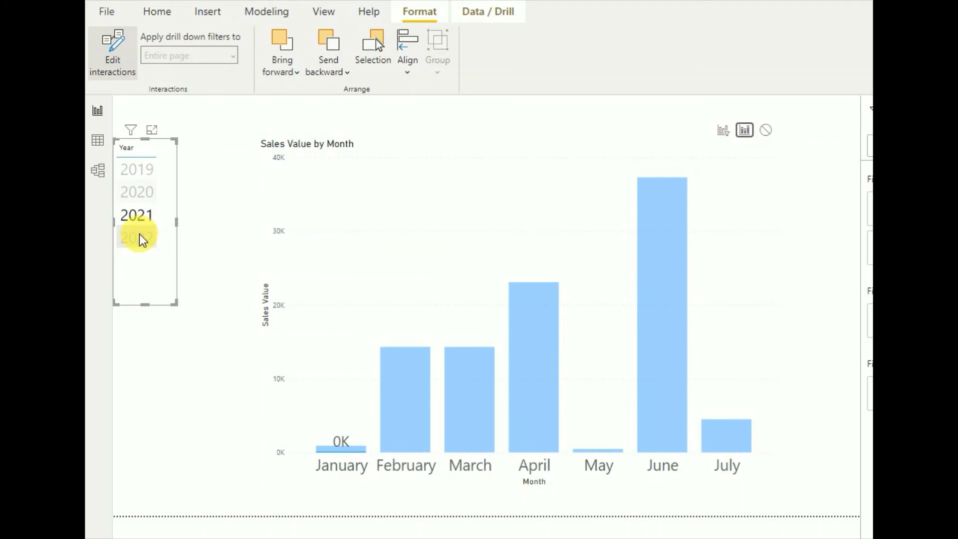
left_click(143, 193)
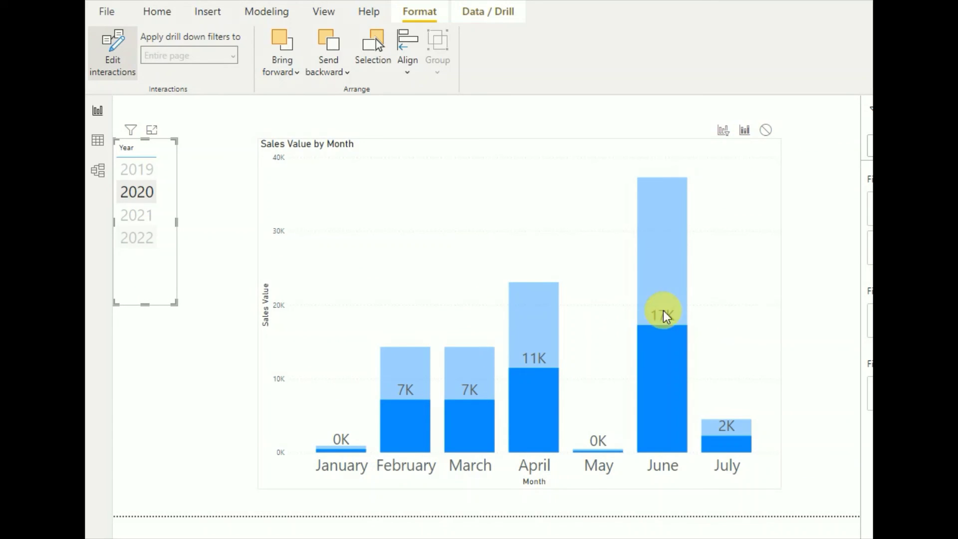
left_click(136, 169)
Set the interaction back to Filter and check 2020, 2021 and 2022.
left_click(725, 131)
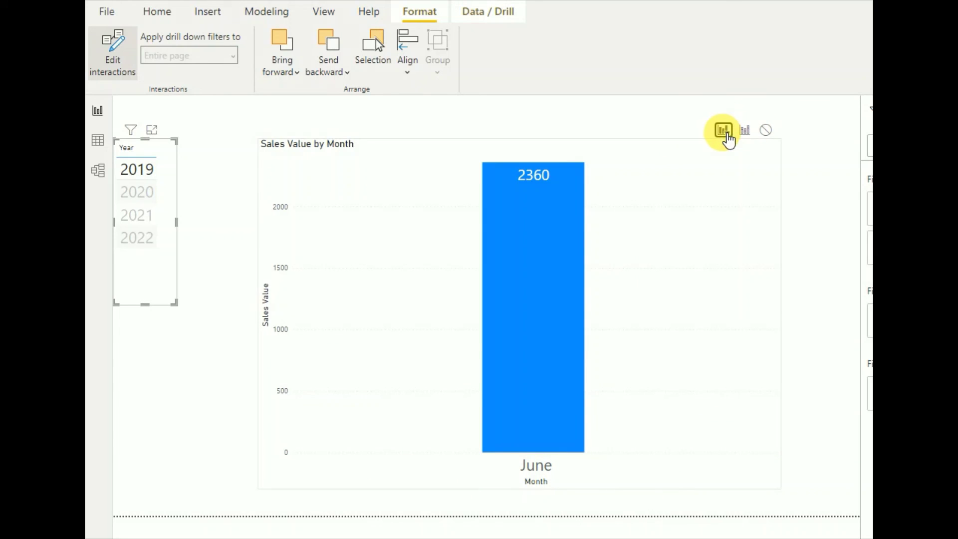
left_click(144, 199)
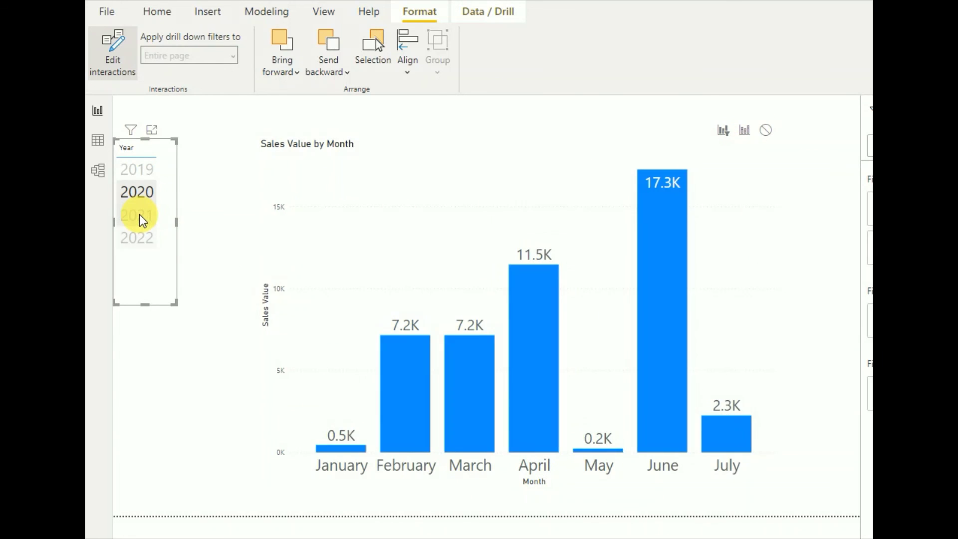
left_click(139, 218)
left_click(141, 240)
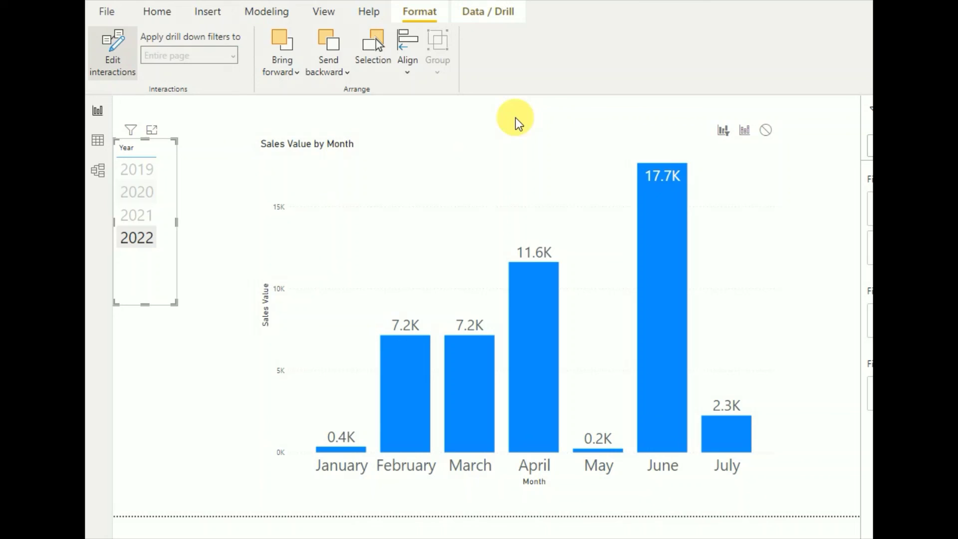